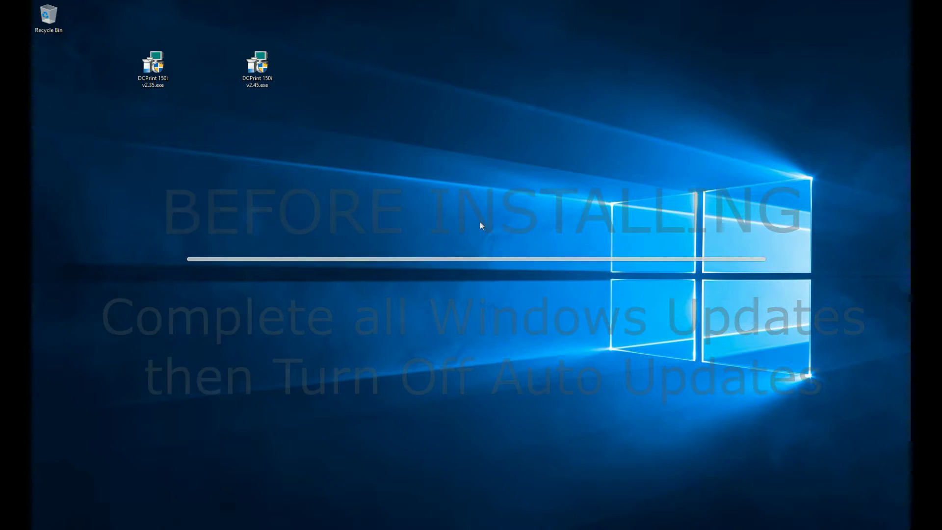
Pick the DCPrint 150i v2.35 installer on the desktop and launch it.
click(257, 68)
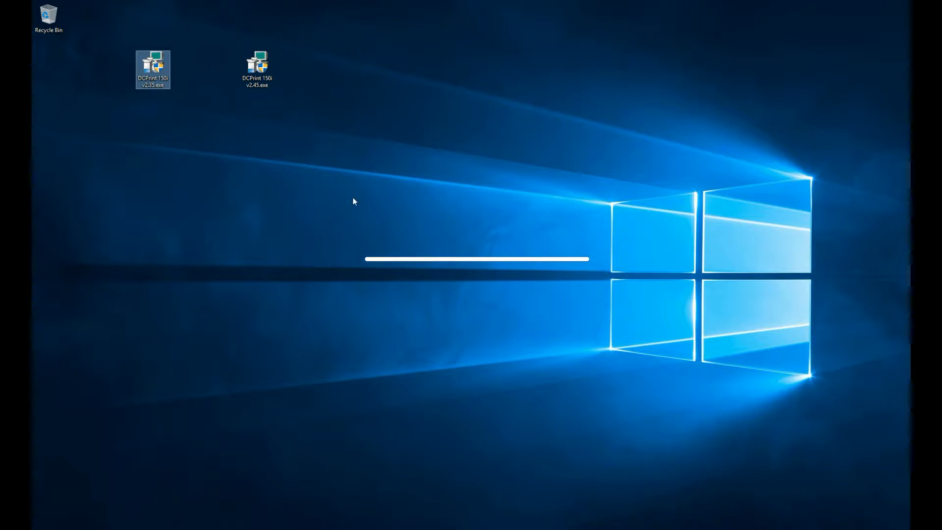
click(257, 79)
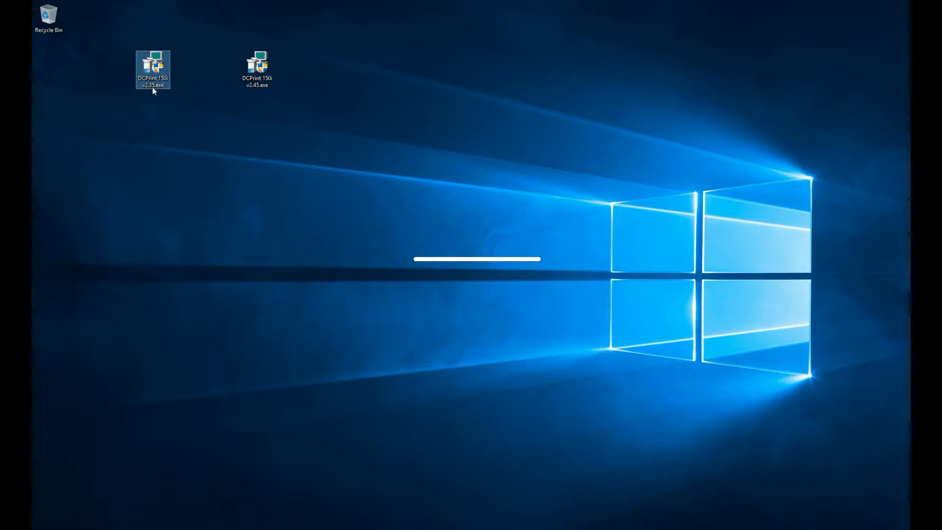
click(153, 86)
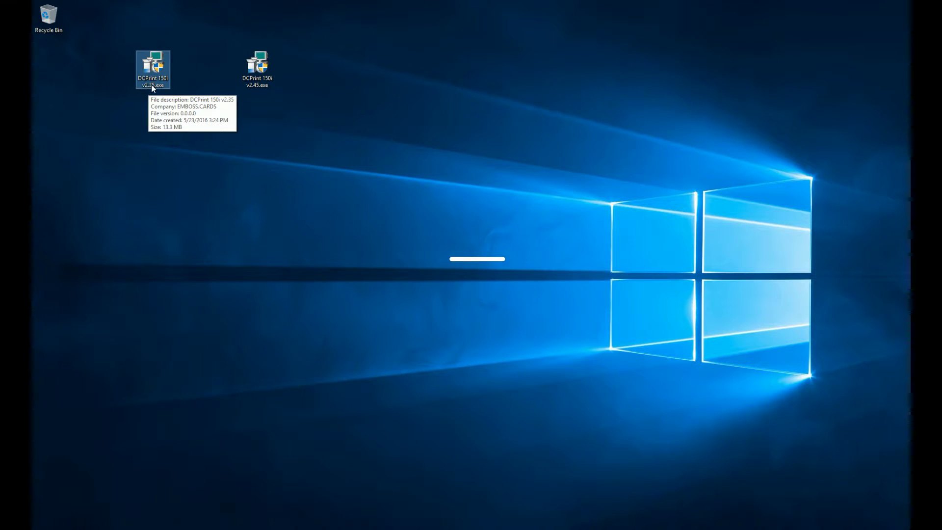
click(265, 78)
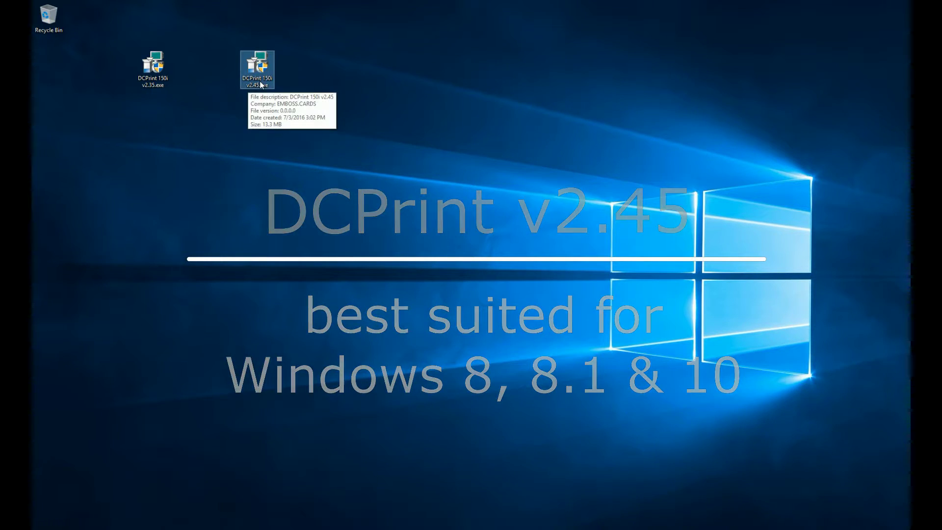
click(265, 162)
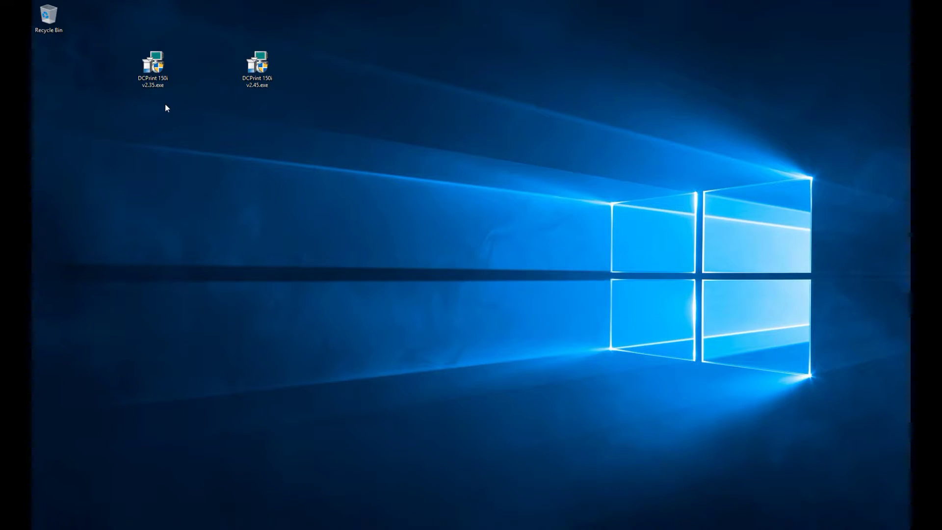
click(155, 67)
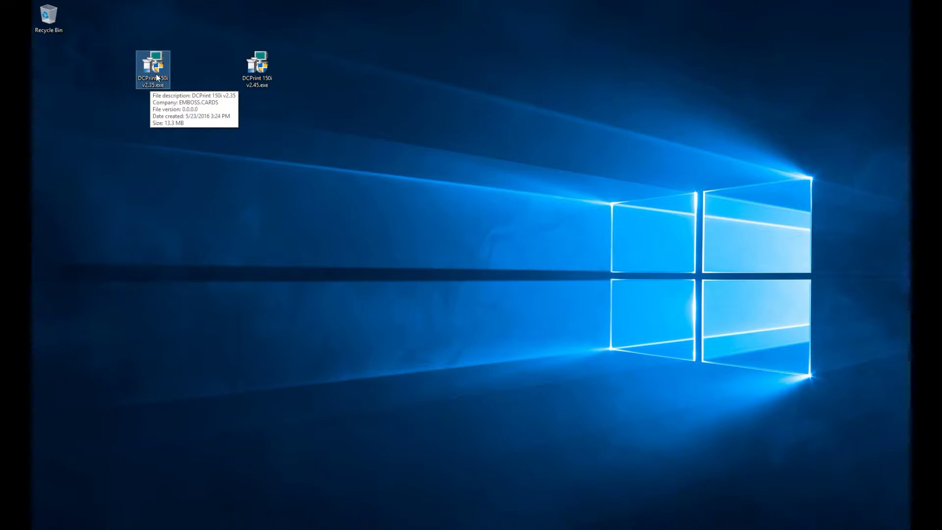
double_click(157, 78)
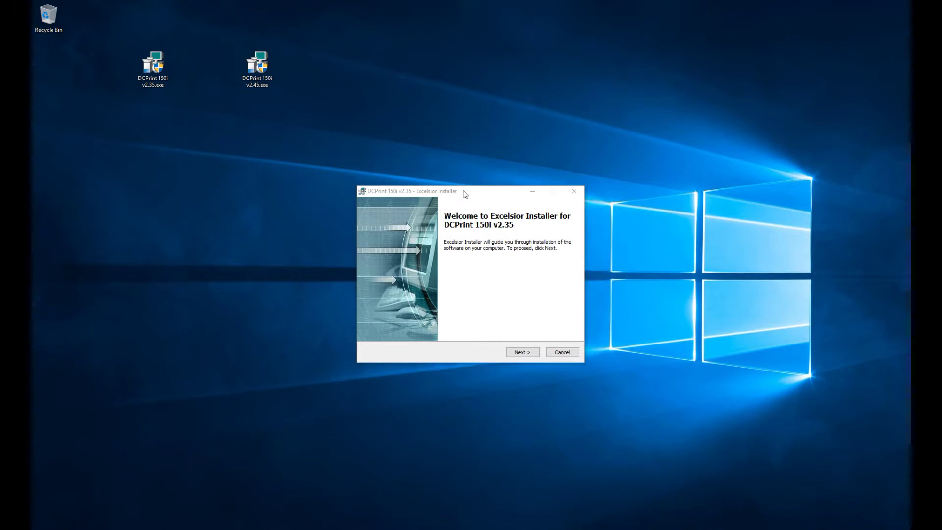
drag(463, 190, 441, 140)
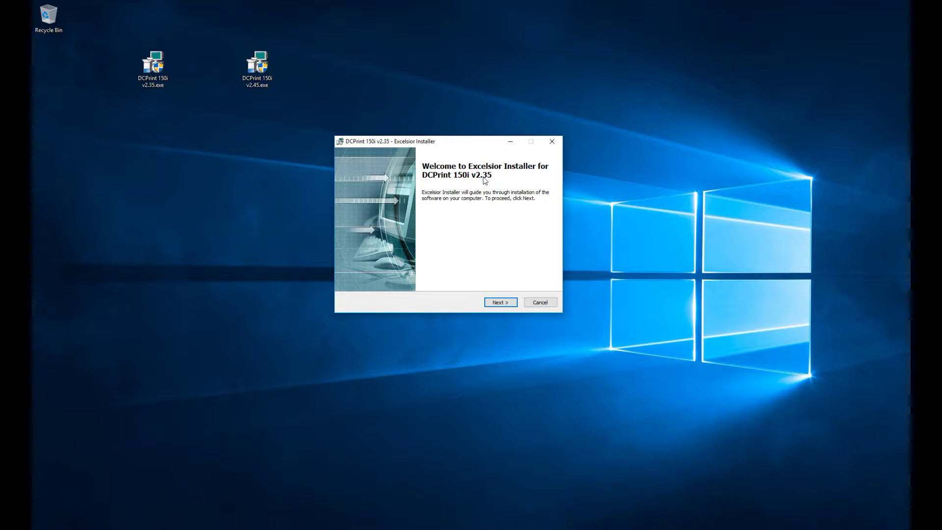
Install v2.35 with the default destination and program folder, all three shortcuts, then finish.
click(499, 303)
click(499, 303)
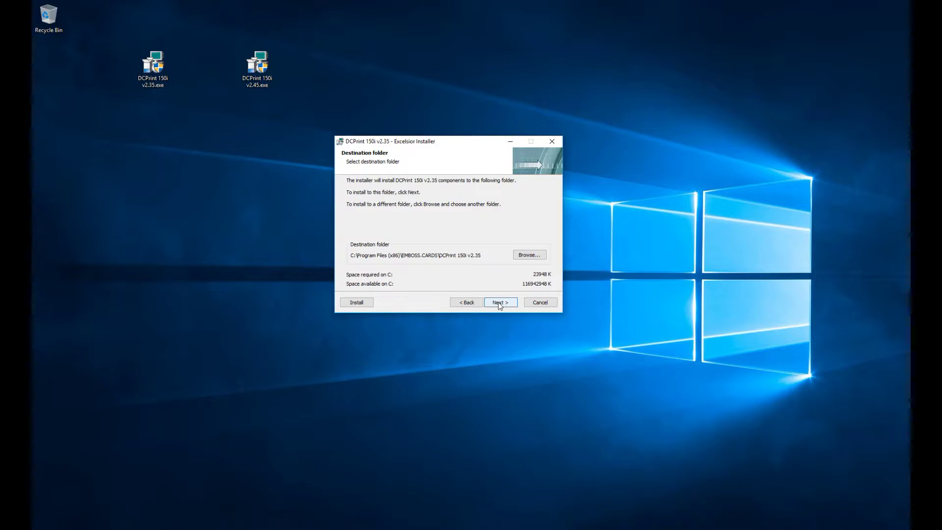
click(499, 303)
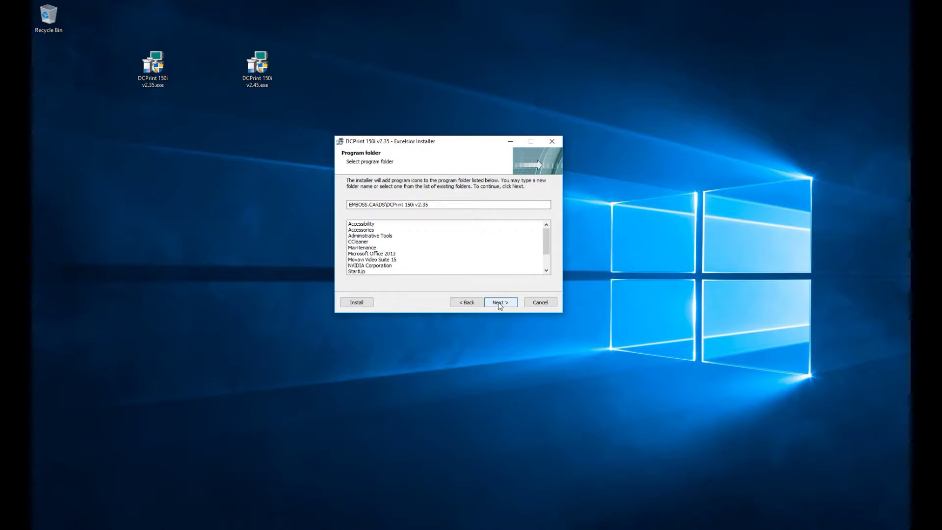
click(499, 303)
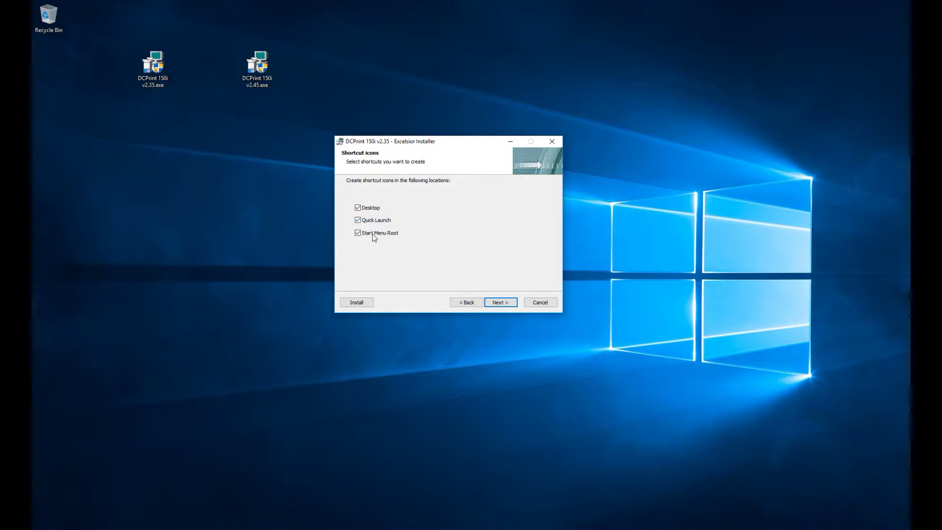
click(495, 304)
click(497, 304)
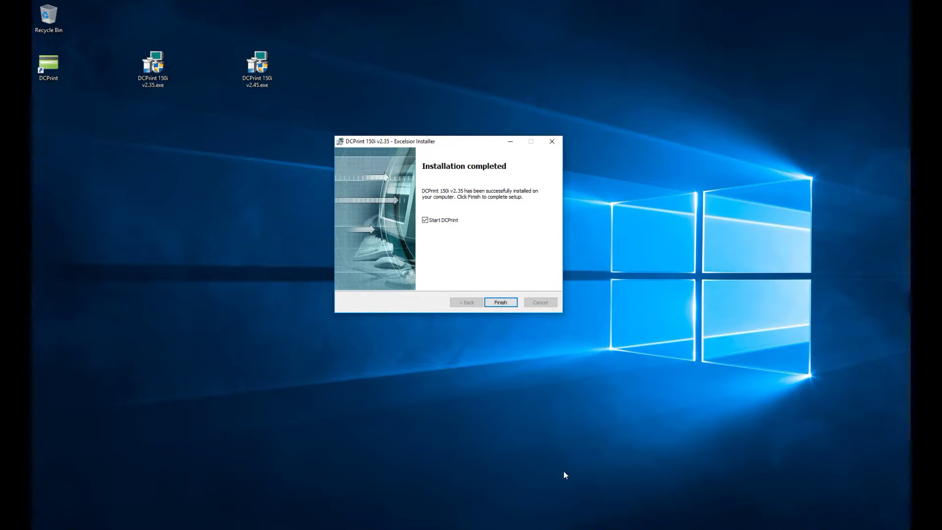
click(500, 302)
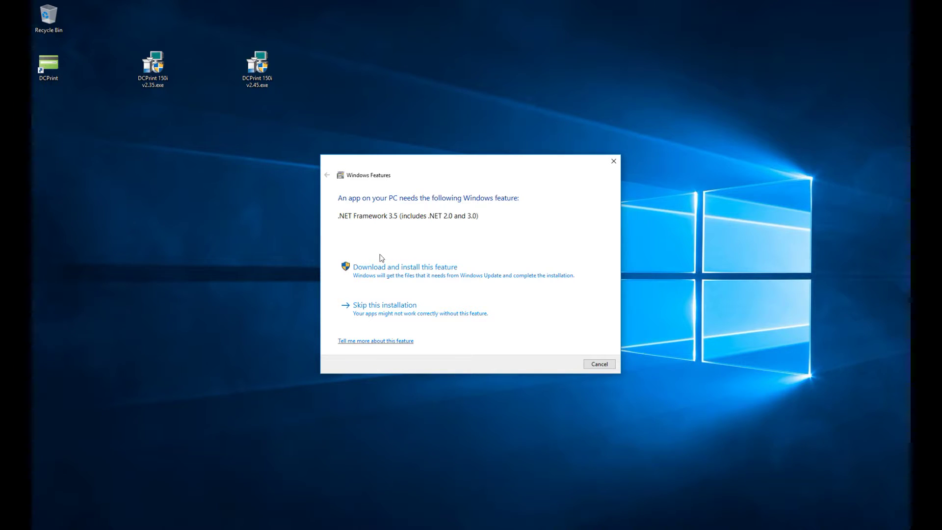
Download and install .NET Framework 3.5, then dismiss the success notice.
click(399, 273)
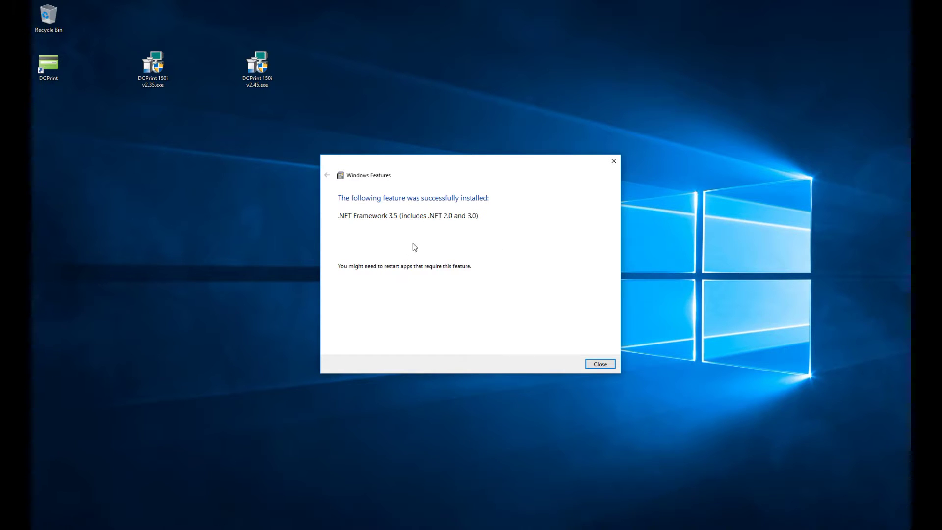
click(600, 364)
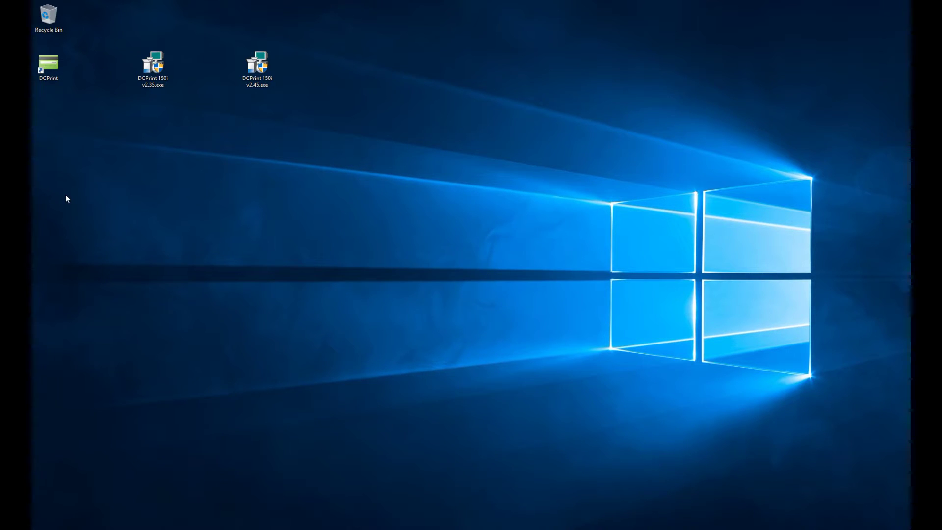
Launch DCPrint 150i from its desktop shortcut.
double_click(50, 68)
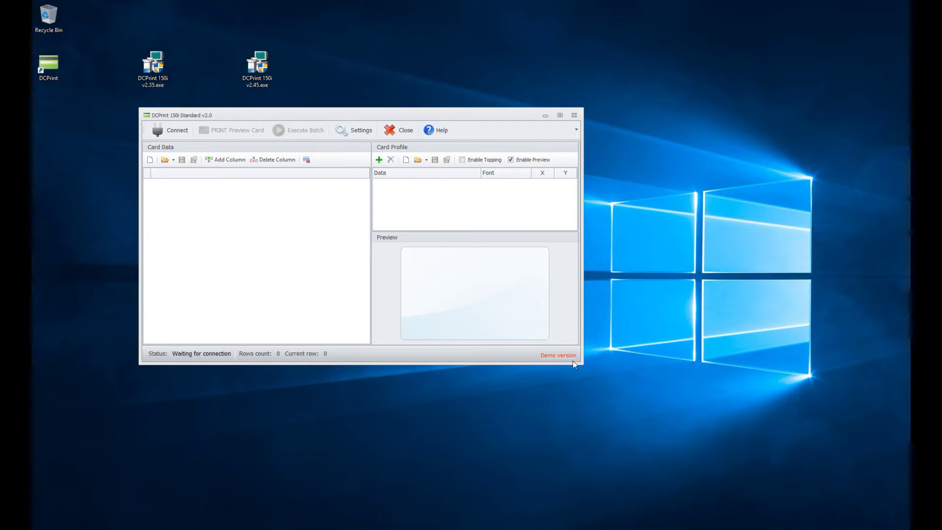
click(355, 130)
click(354, 145)
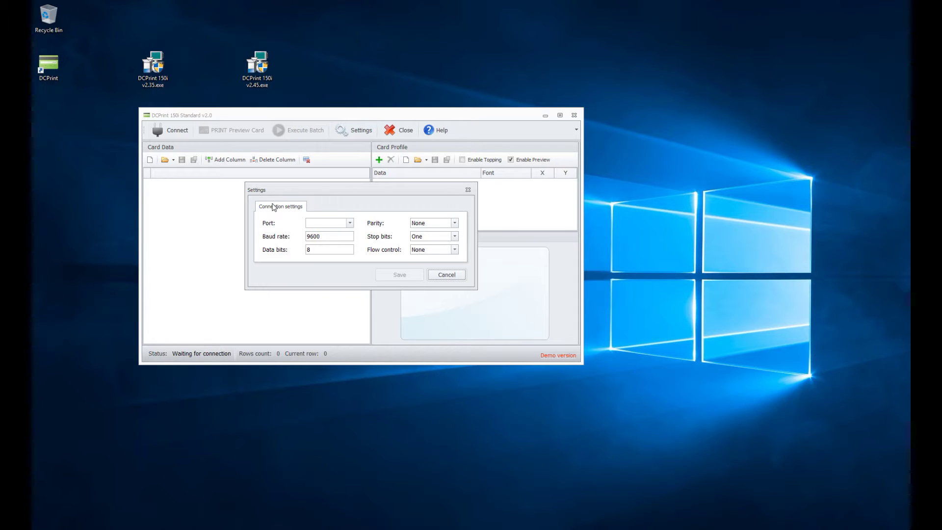
click(349, 224)
click(447, 275)
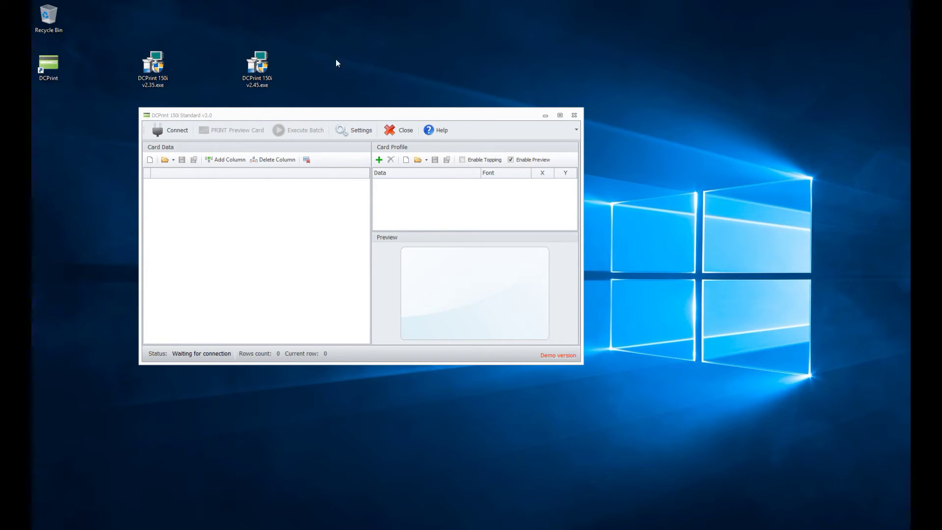
Set the connection port to COM3 at 9600 baud and save the settings.
click(356, 132)
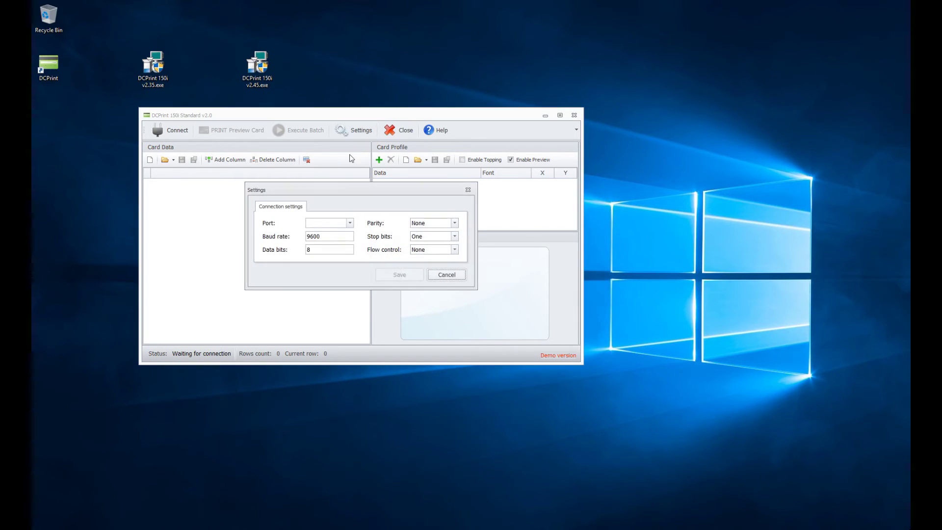
click(341, 225)
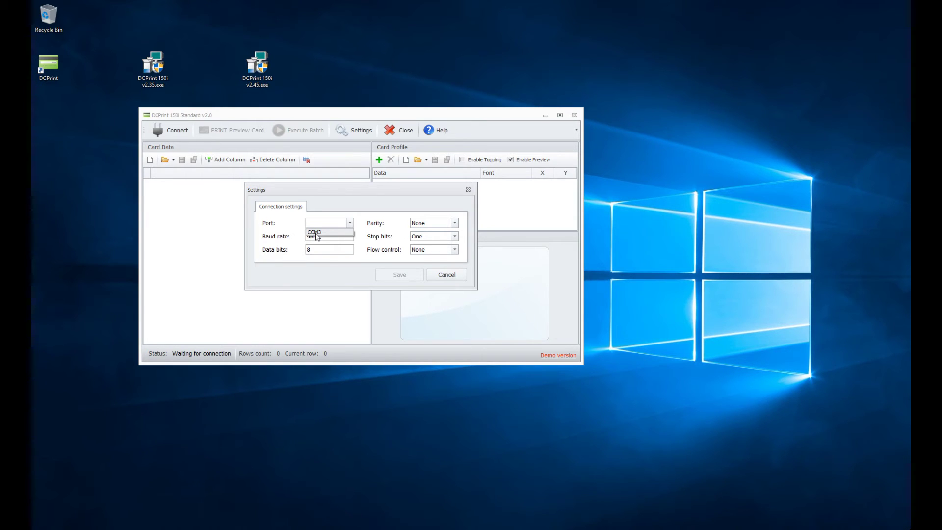
click(316, 233)
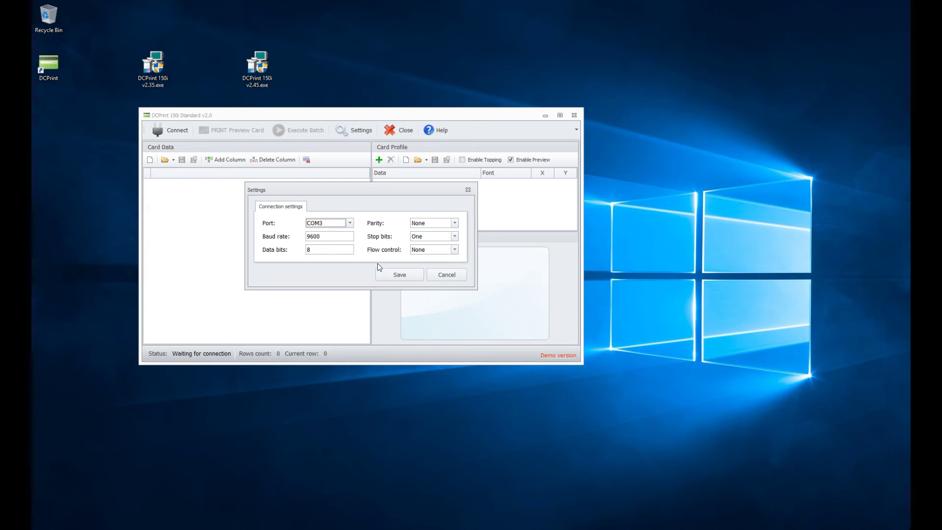
click(399, 275)
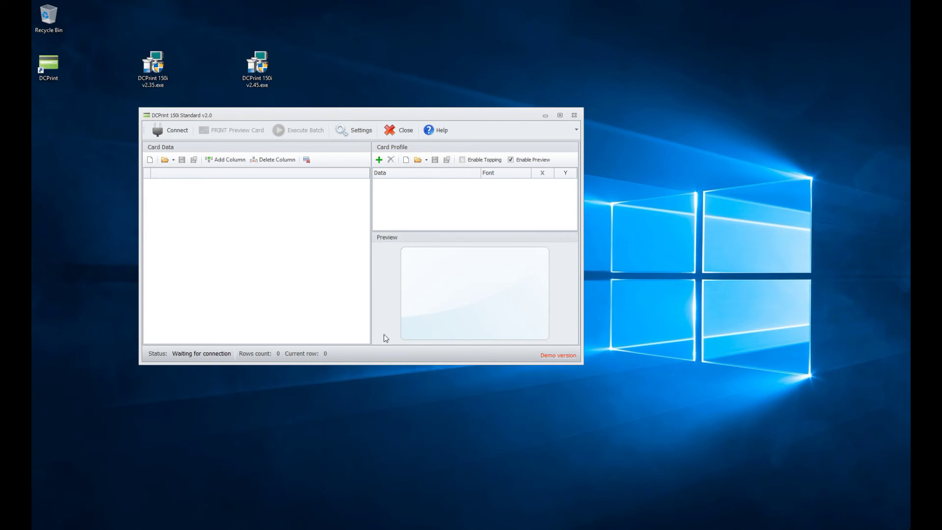
click(348, 132)
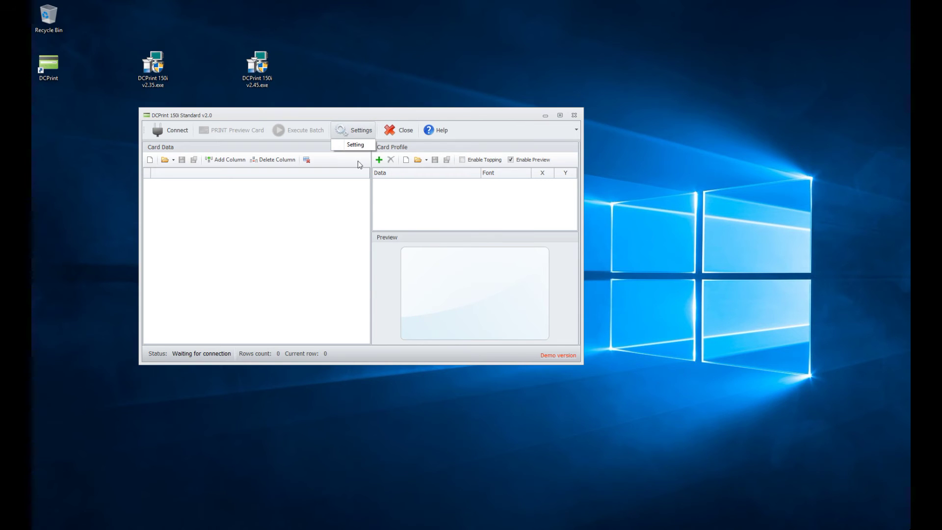
click(354, 144)
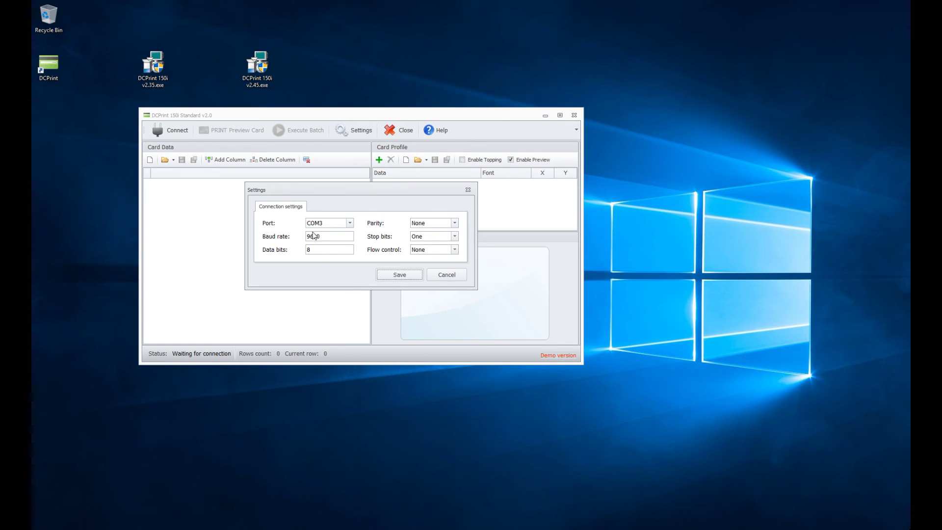
click(349, 223)
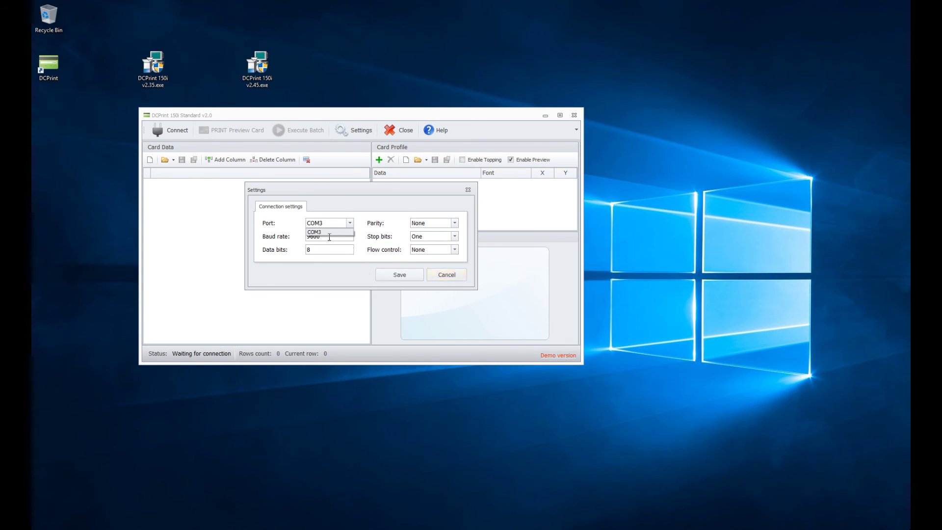
click(405, 280)
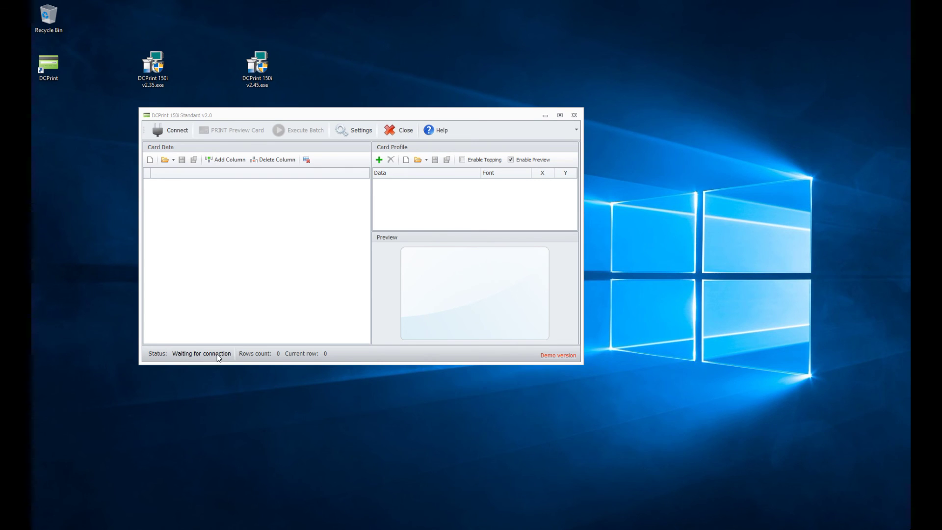
Connect DCPrint to the card embosser on COM3.
click(166, 131)
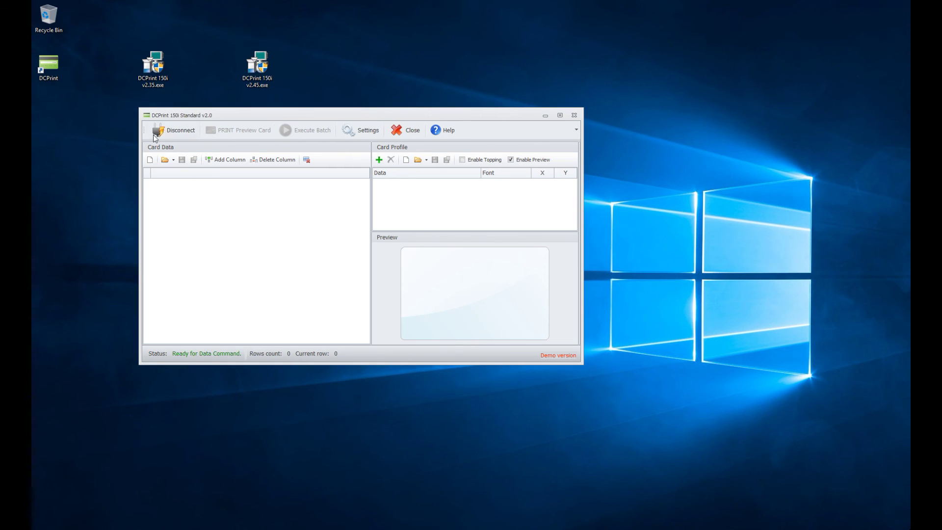